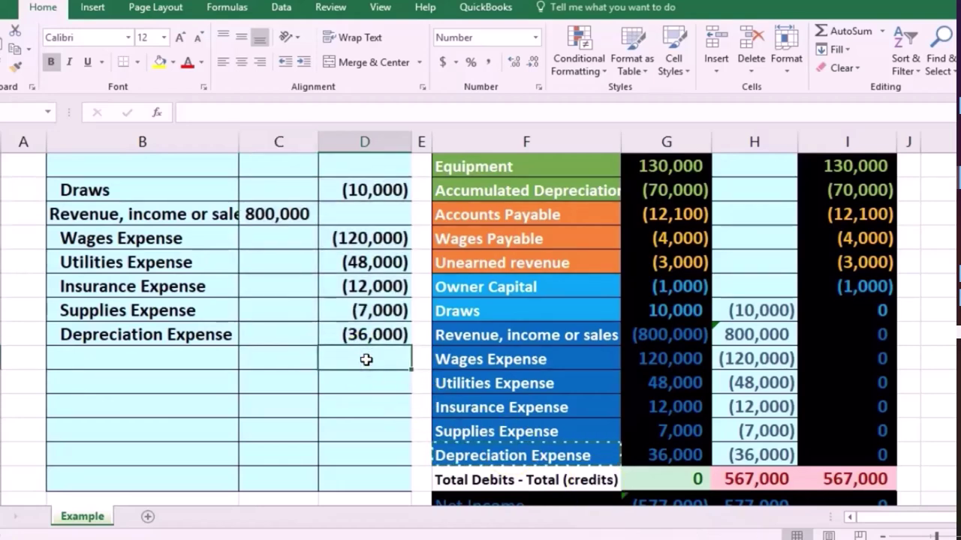
# In D18, below the Depreciation Expense amount, enter the formula -SUM(C11:D17) to balance the closing entry
pyautogui.write('-')
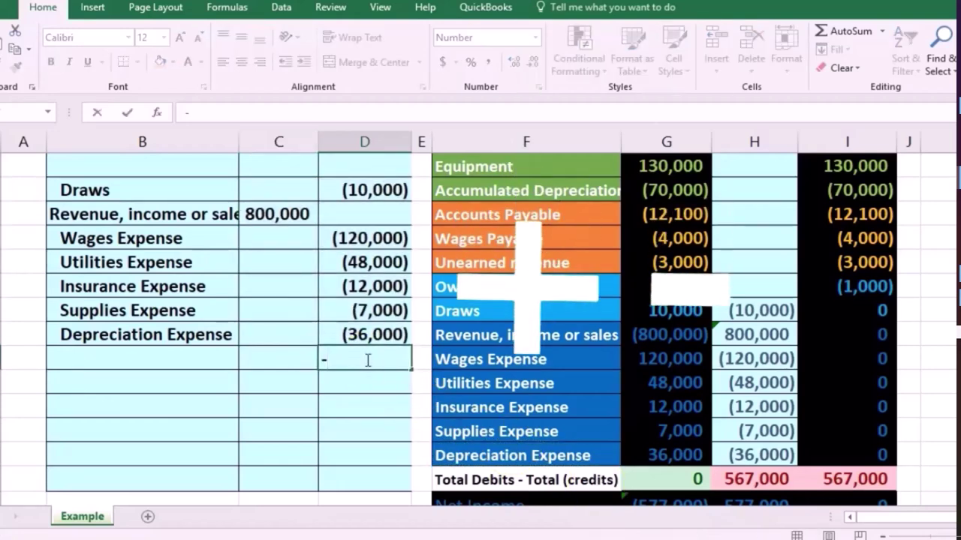
pyautogui.write('sum')
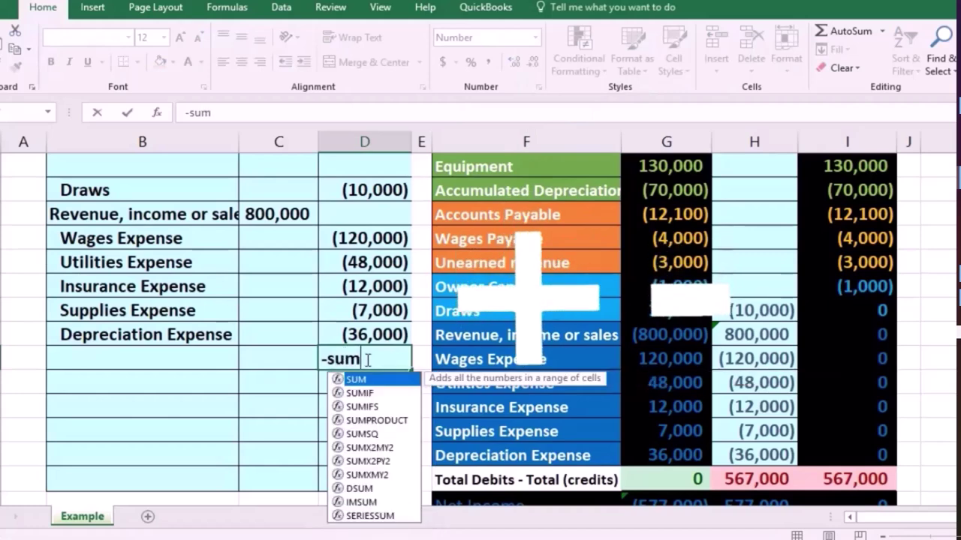
pyautogui.doubleClick(362, 381)
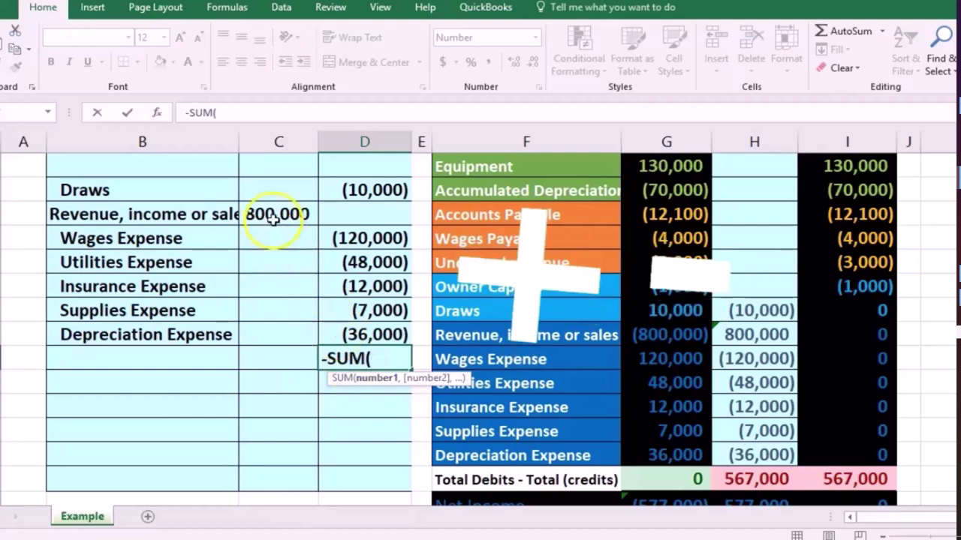
pyautogui.click(266, 190)
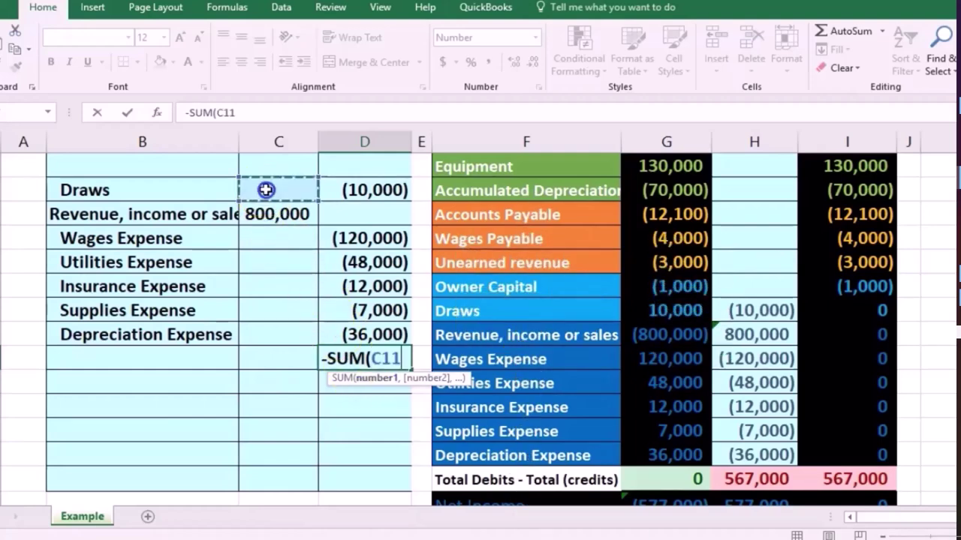
pyautogui.moveTo(266, 190); pyautogui.dragTo(363, 323)
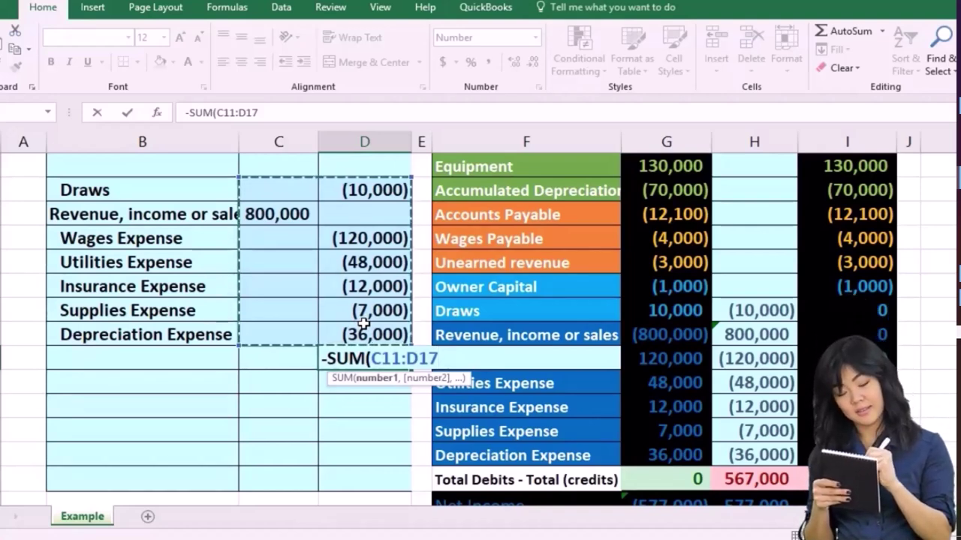
pyautogui.press('Return')
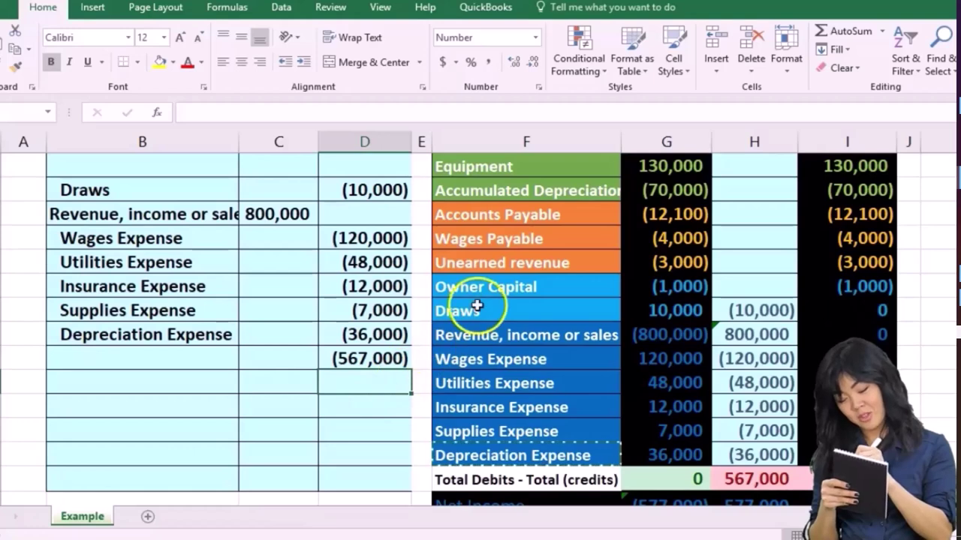
# Copy the Owner Capital account name into B18 of the journal entry as values only and indent it one level
pyautogui.click(490, 287)
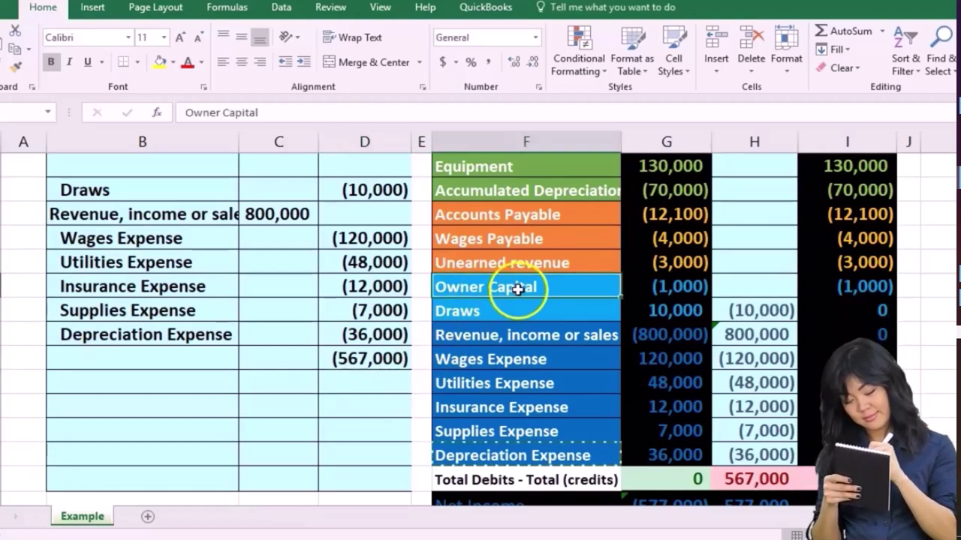
pyautogui.rightClick(516, 286)
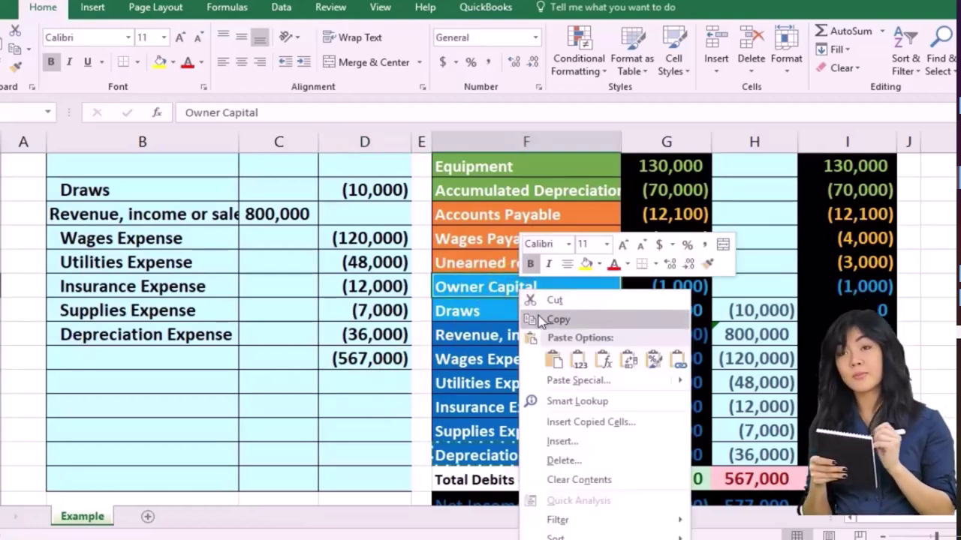
pyautogui.click(553, 318)
pyautogui.click(204, 354)
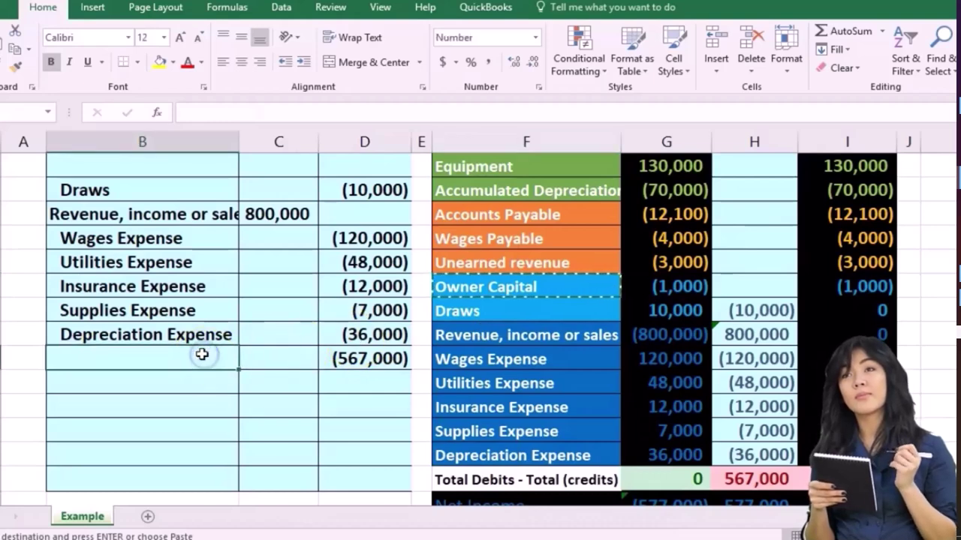
pyautogui.rightClick(202, 354)
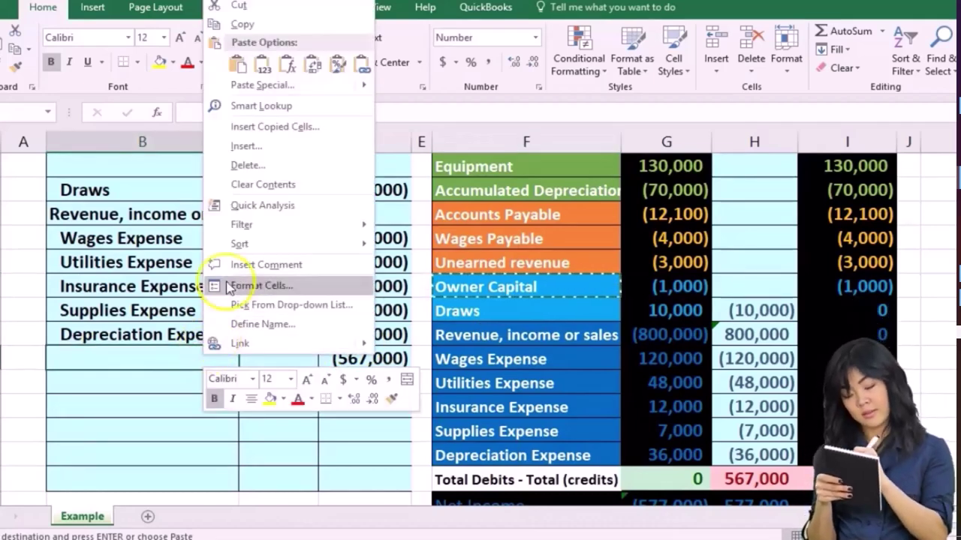
pyautogui.click(260, 66)
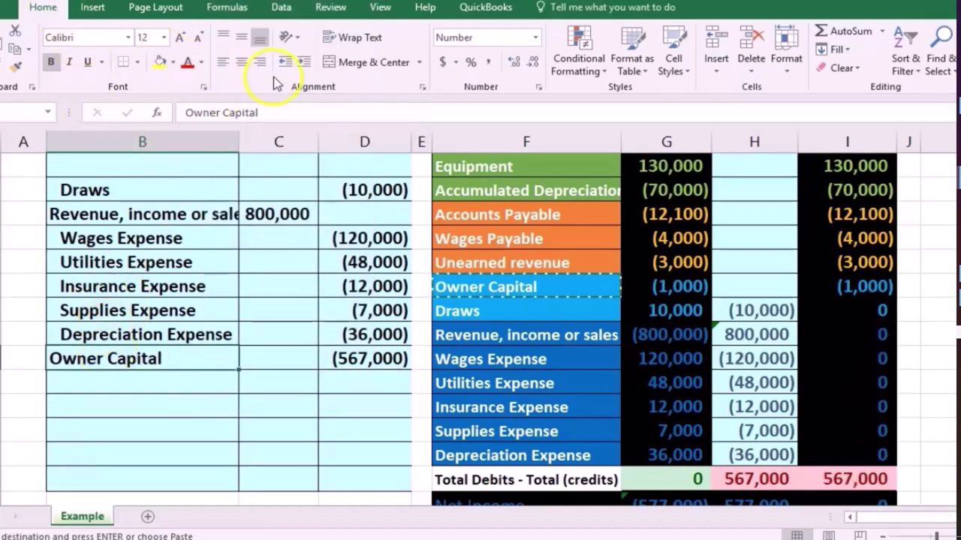
pyautogui.click(304, 63)
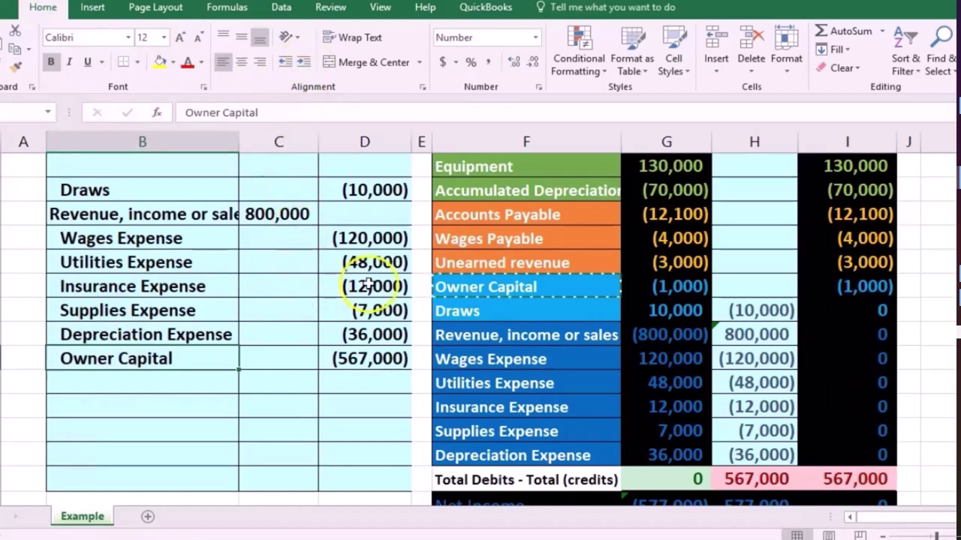
# Post the closing entry to Owner Capital by linking its adjustment cell H15 to the journal amount with =D18
pyautogui.click(745, 288)
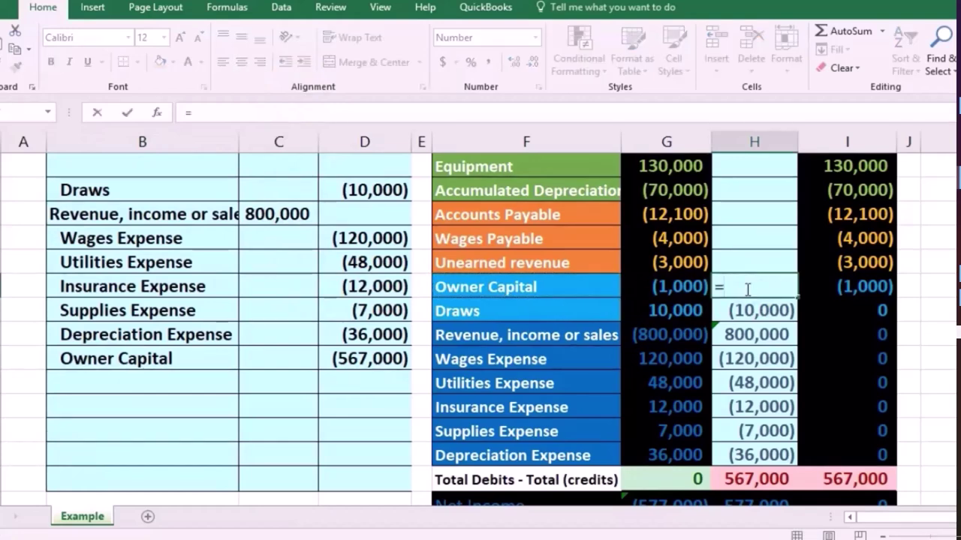
pyautogui.click(391, 358)
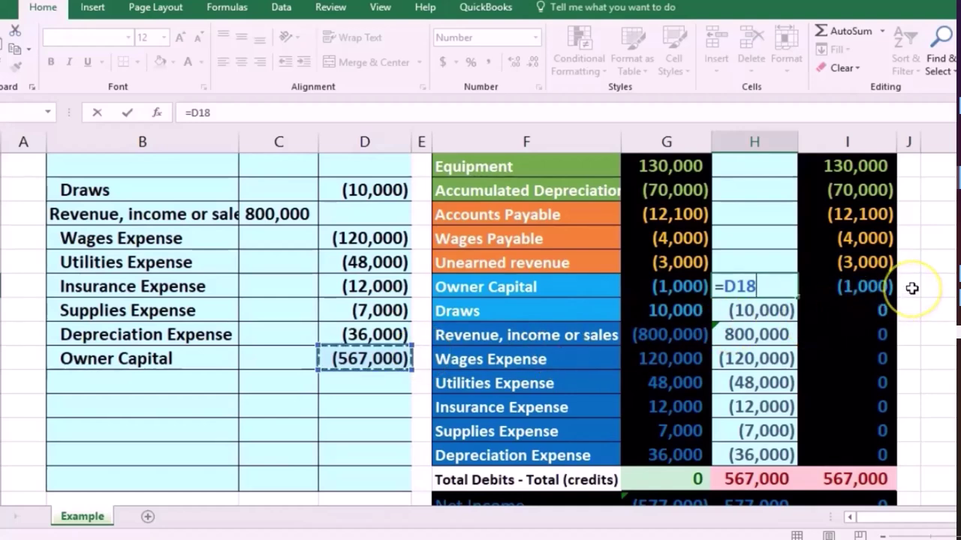
pyautogui.press('Return')
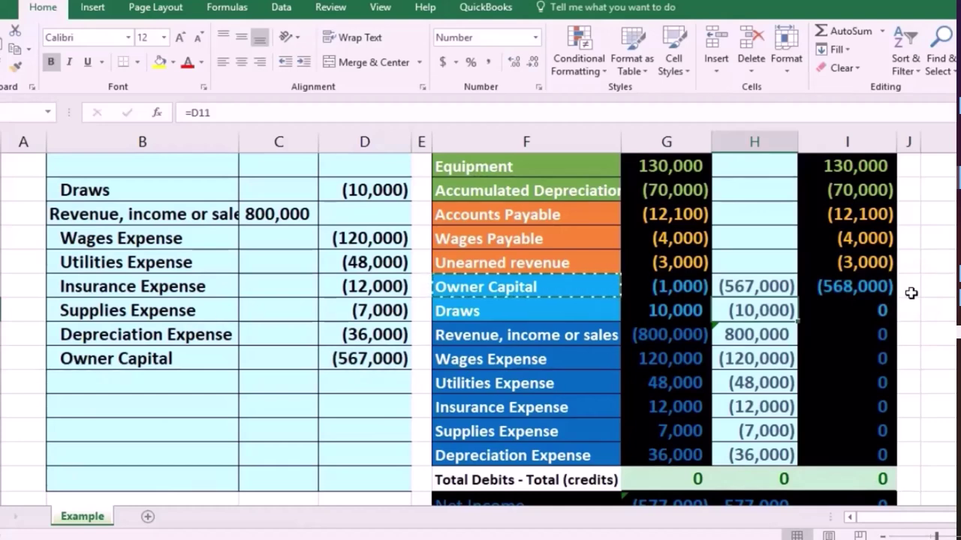
# Check the post-closing balances in column I for Draws through Depreciation Expense and for Owner Capital
pyautogui.scroll(1, 909, 300)
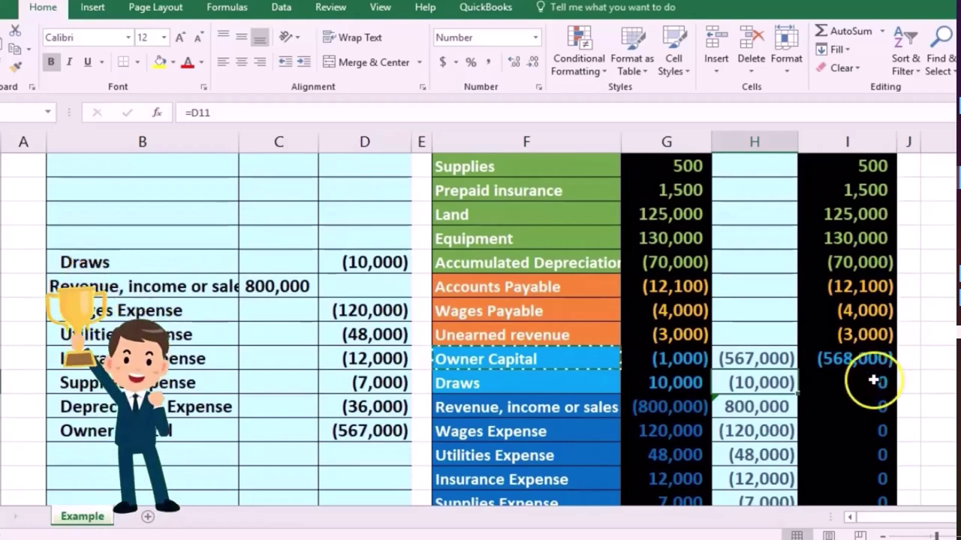
pyautogui.scroll(-1, 873, 380)
pyautogui.moveTo(874, 313); pyautogui.dragTo(858, 449)
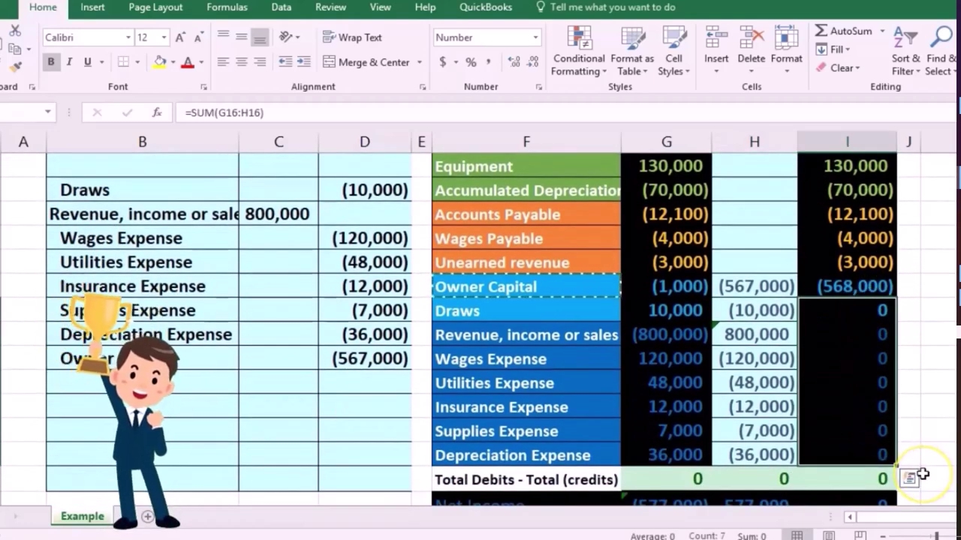
pyautogui.click(887, 287)
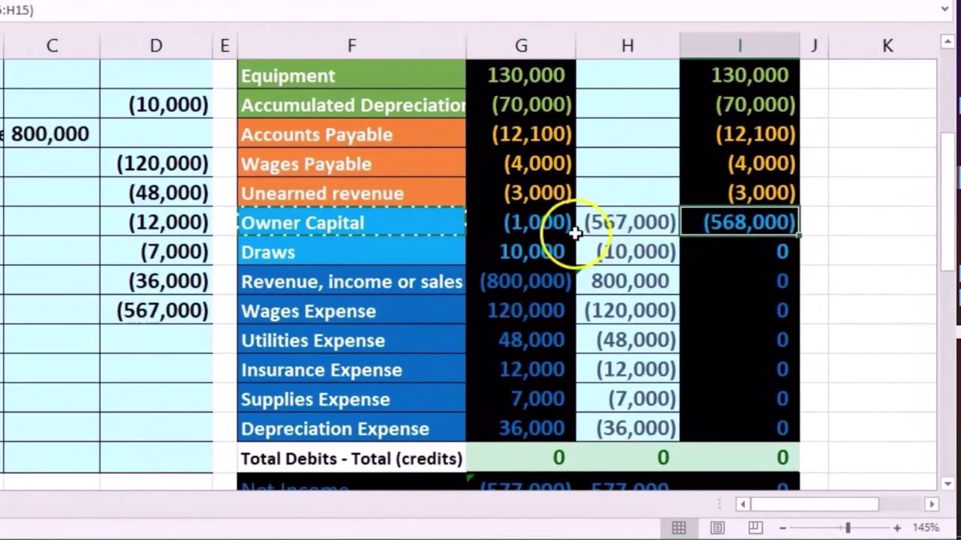
# Trace Owner Capital's closing balance through its column G balance, the sum of the revenue and expense balances, the draws, and the adjustment in column H
pyautogui.click(556, 236)
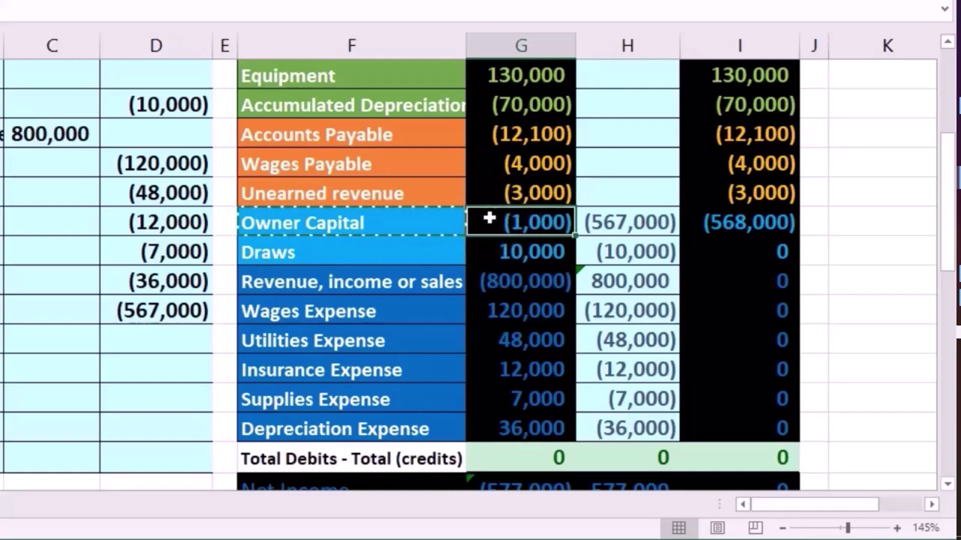
pyautogui.moveTo(523, 291); pyautogui.dragTo(491, 424)
pyautogui.scroll(-1, 512, 407)
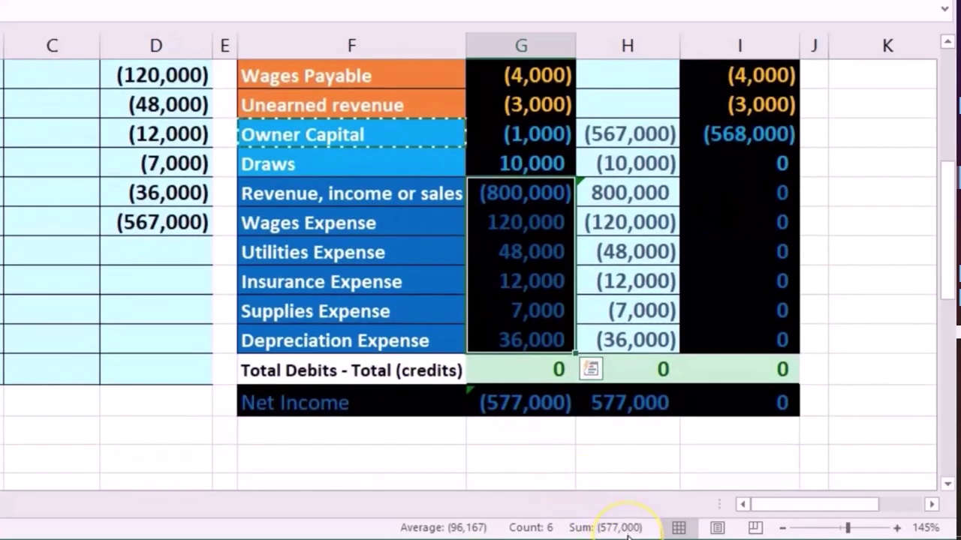
pyautogui.scroll(1, 575, 470)
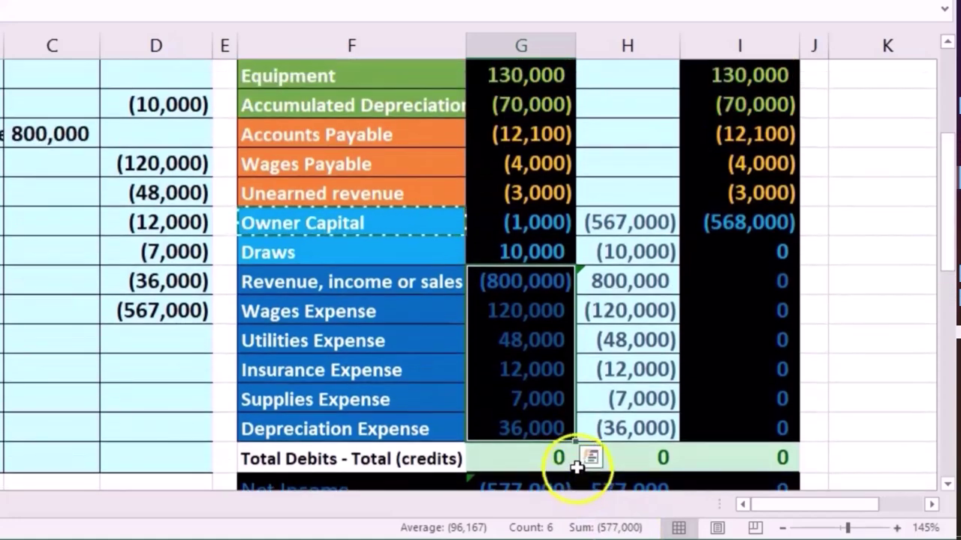
pyautogui.click(514, 253)
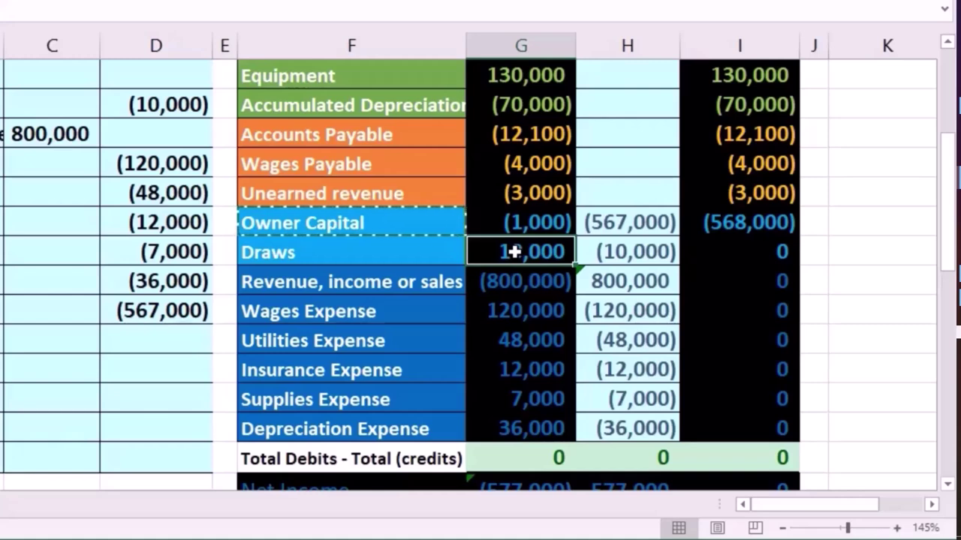
pyautogui.click(535, 223)
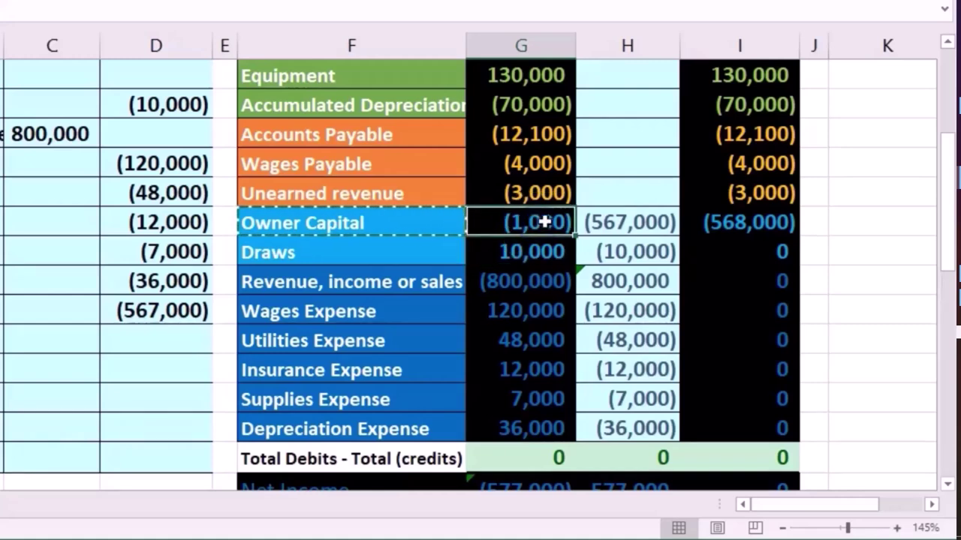
pyautogui.click(593, 214)
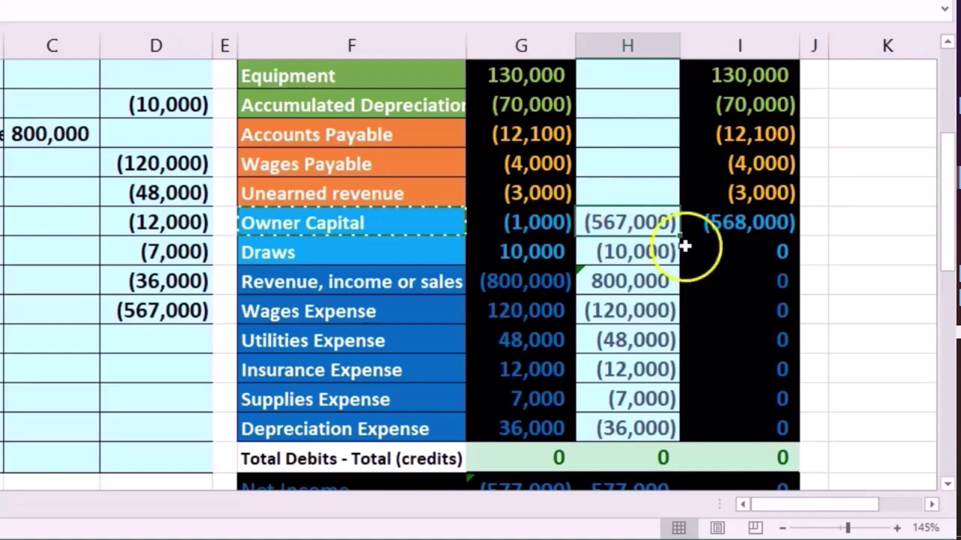
pyautogui.click(750, 229)
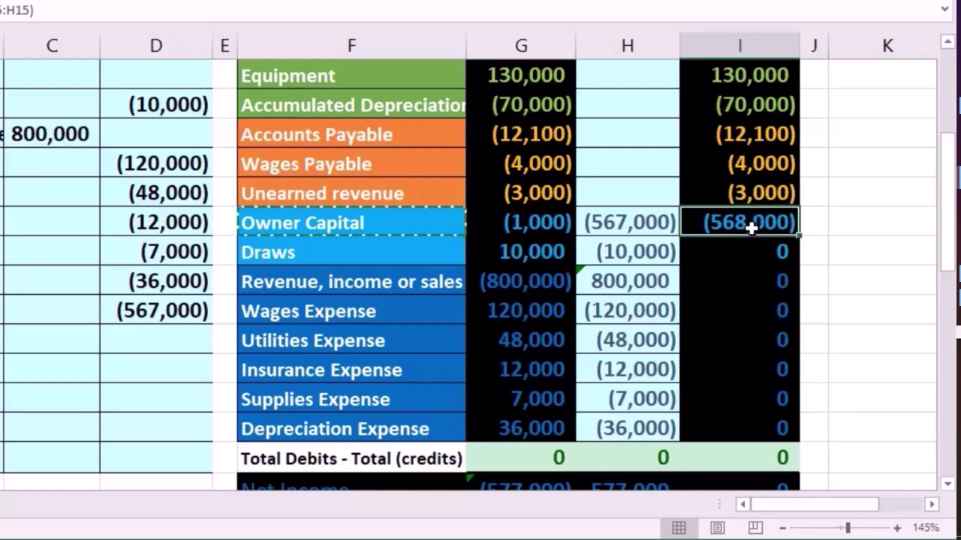
# Review the closed accounts against the journal entry, highlighting the names from Draws through Supplies Expense in F16:F21
pyautogui.hscroll(-5, 33, 454)
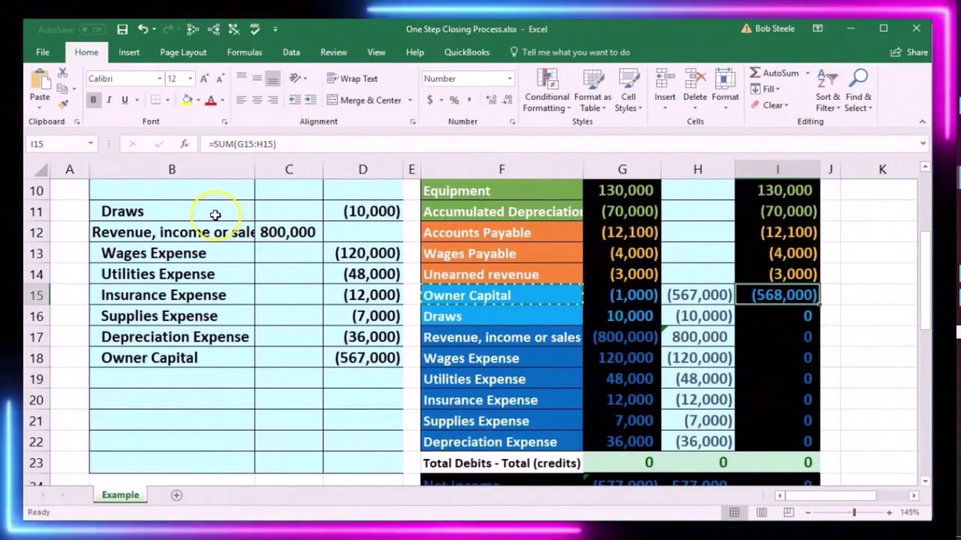
pyautogui.click(448, 319)
pyautogui.moveTo(448, 319); pyautogui.dragTo(452, 425)
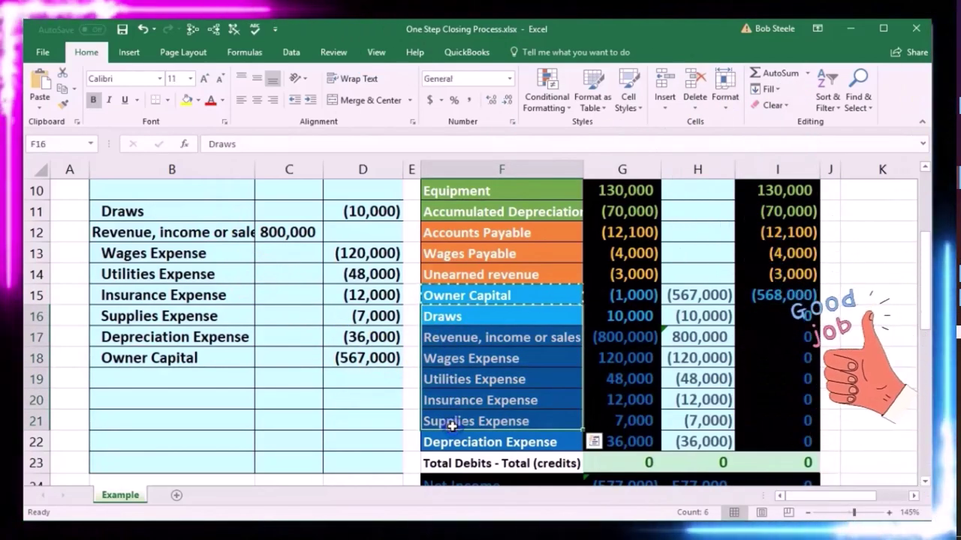